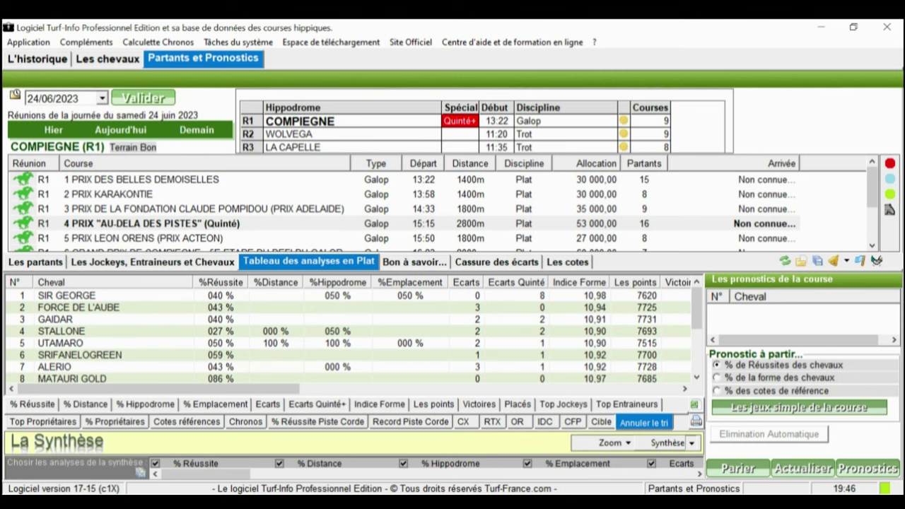
# Generate the synthesis for the Quinté race and review its Bon à savoir, Cassure des écarts and Les cotes views
pyautogui.click(694, 404)
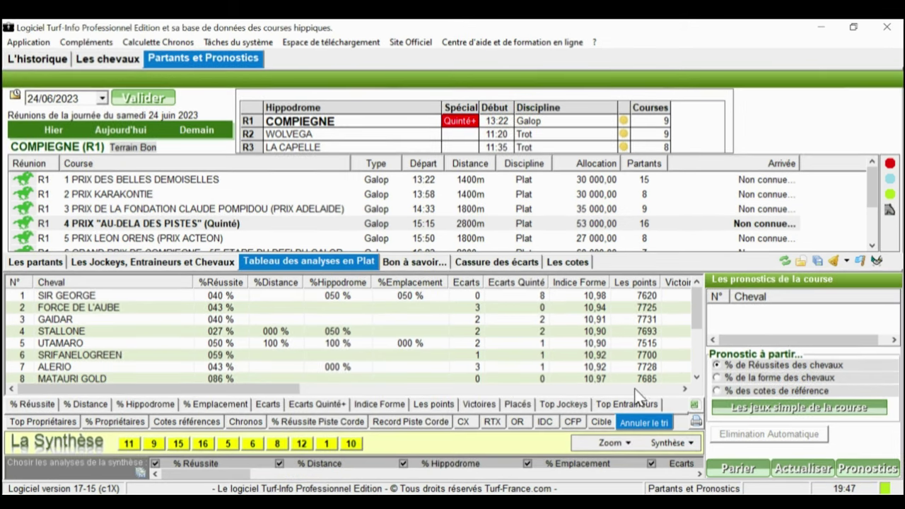
pyautogui.click(427, 261)
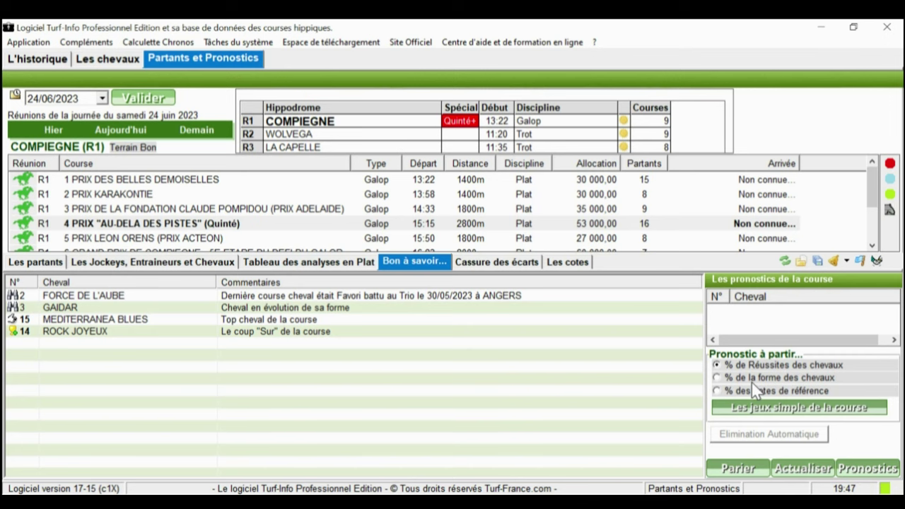
pyautogui.click(751, 380)
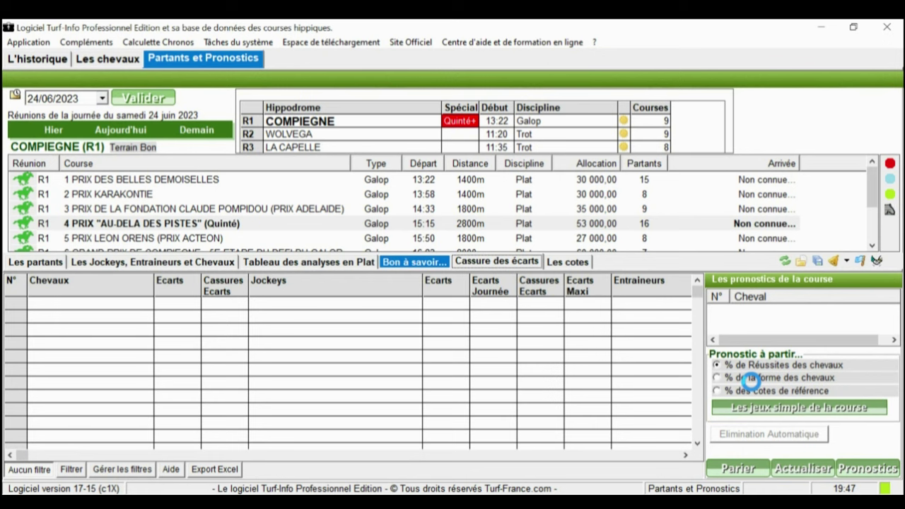
pyautogui.click(500, 261)
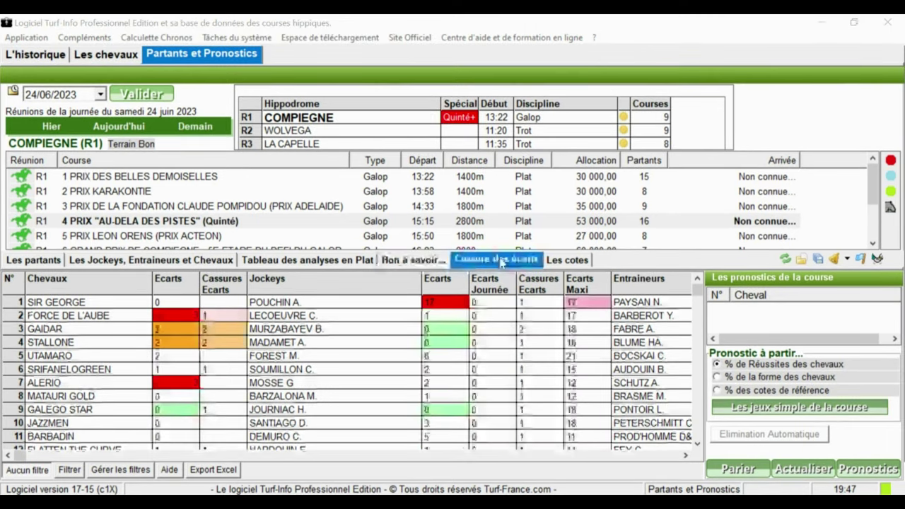
pyautogui.click(566, 260)
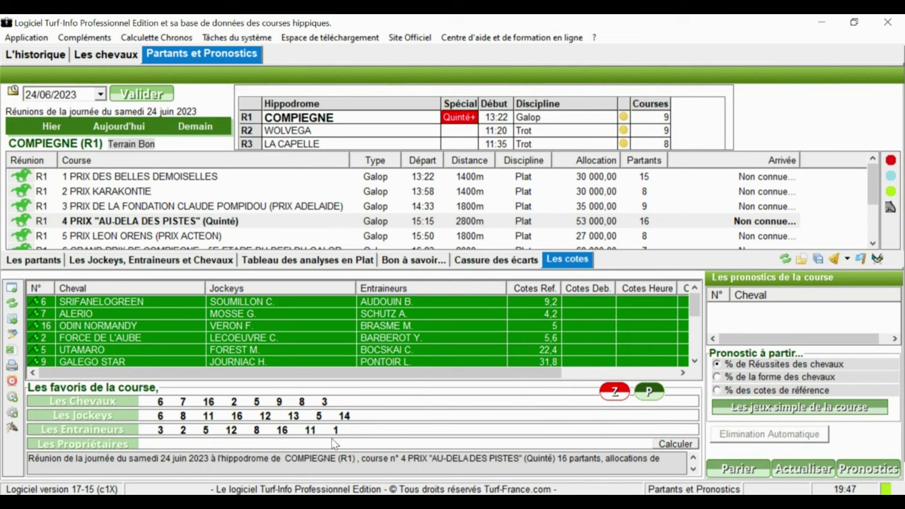
# Try to import the hourly odds and accept choosing an hour for the advanced hour-by-hour odds study
pyautogui.click(13, 399)
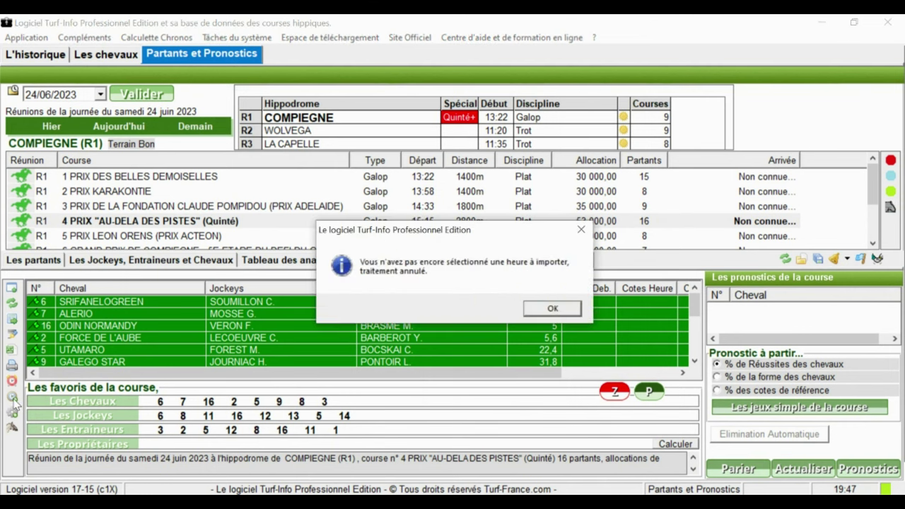
pyautogui.click(552, 308)
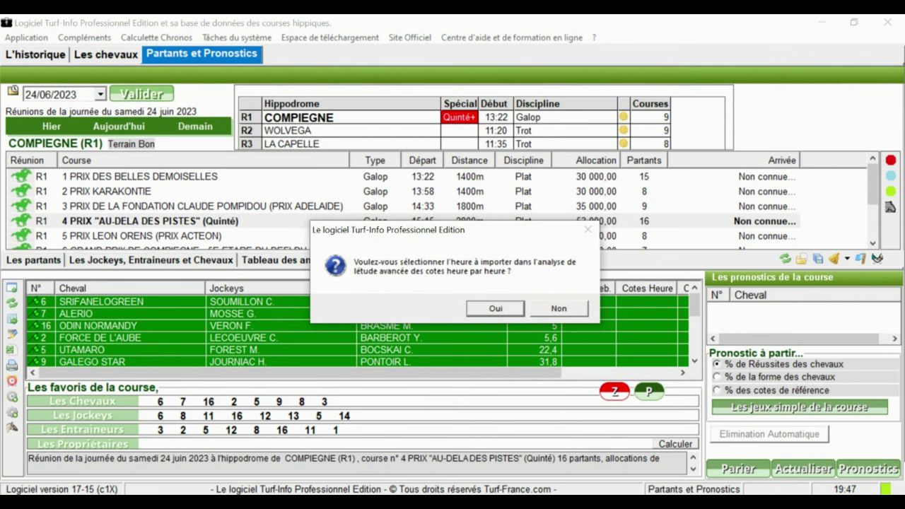
pyautogui.click(495, 308)
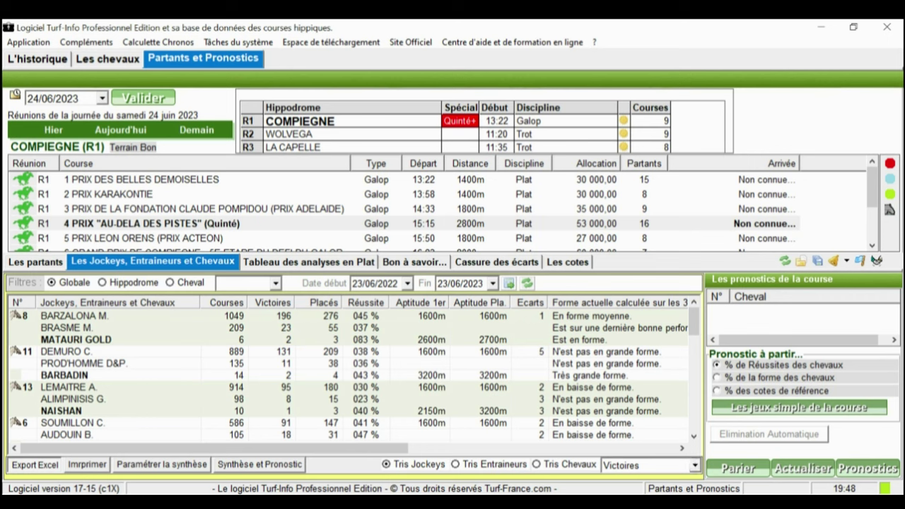
# Sort the jockeys, trainers and horses table by Placés
pyautogui.press('Down')
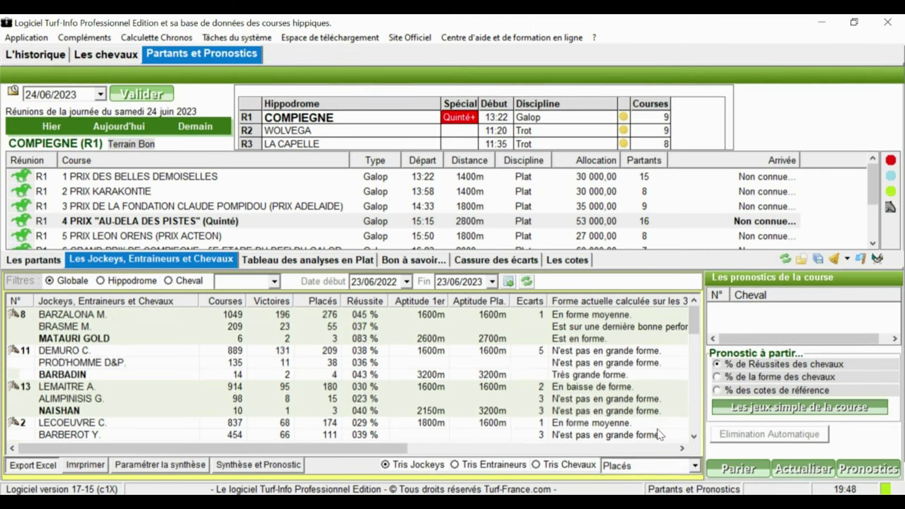
pyautogui.click(659, 435)
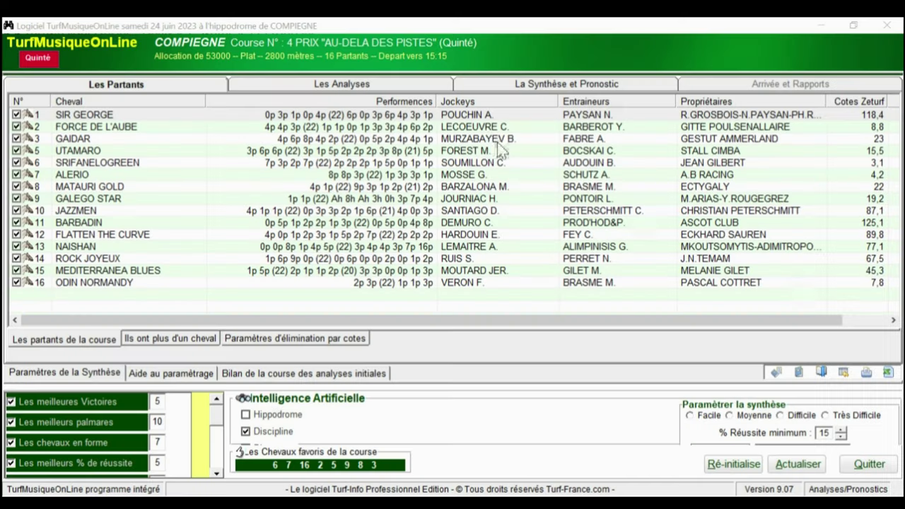
# Switch to TurfMusiqueOnLine and review the race's Meilleures Victoires, Pronostic Turf-France, Surprise possible and Pourquoi pas analyses
pyautogui.click(494, 115)
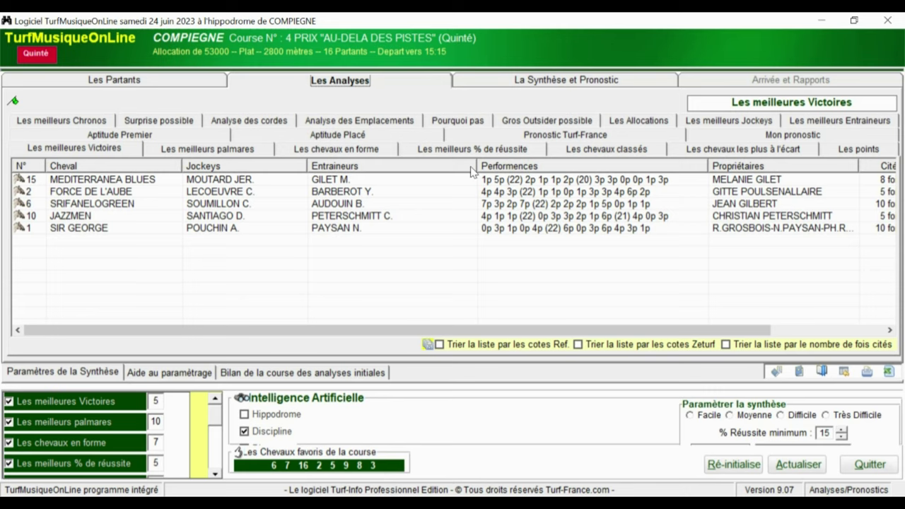
pyautogui.click(472, 122)
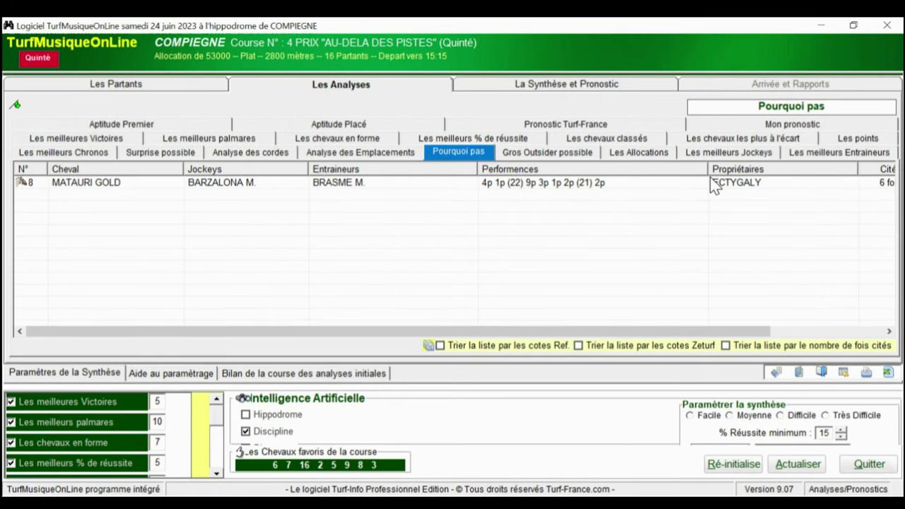
pyautogui.click(543, 123)
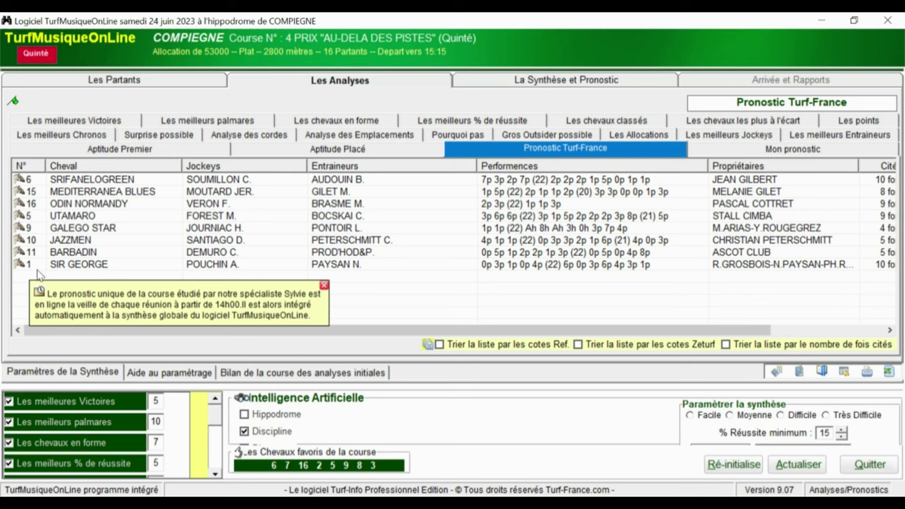
pyautogui.click(92, 120)
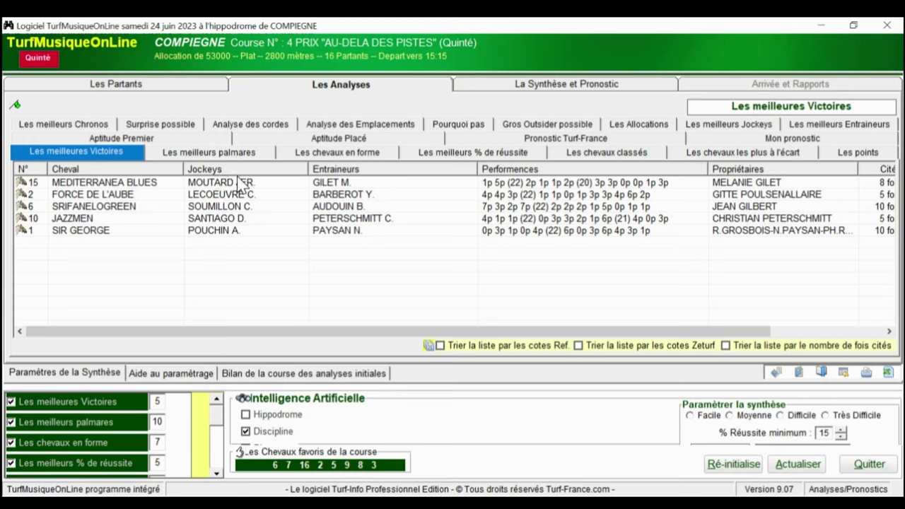
pyautogui.click(159, 123)
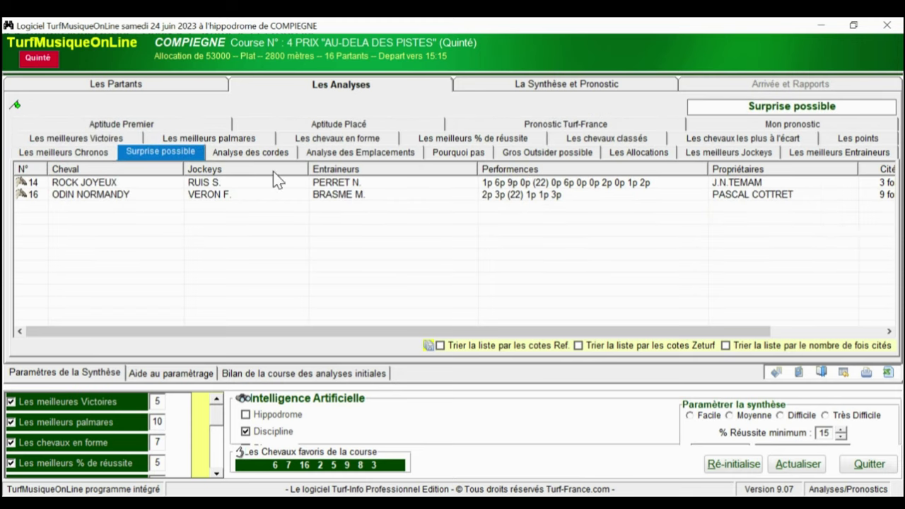
pyautogui.click(320, 124)
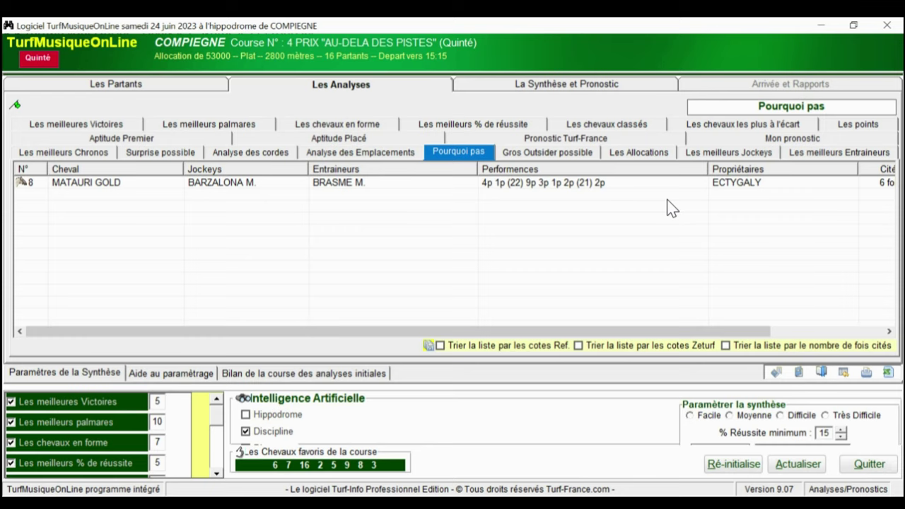
# Examine the Gros Outsider possible, Allocations, Jockeys, Entraineurs, Mon pronostic and Les points analyses, ending with La Synthèse et Pronostic
pyautogui.click(535, 149)
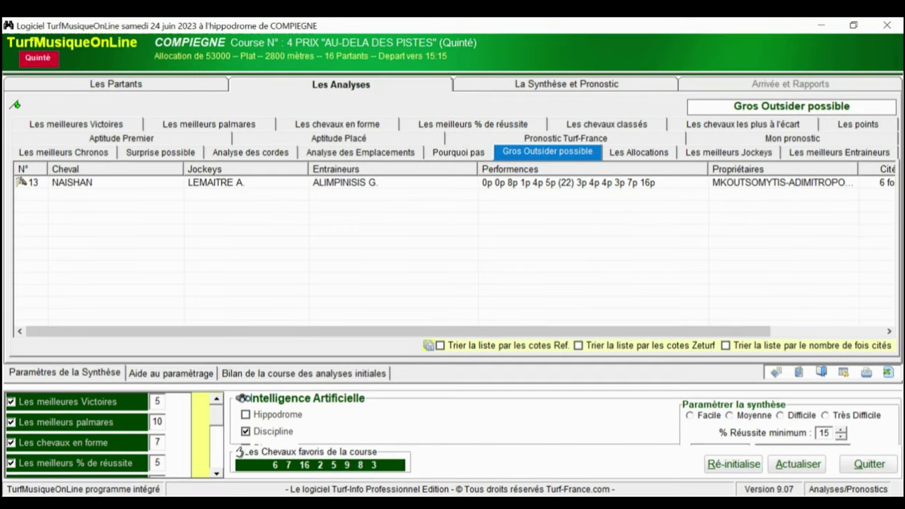
pyautogui.click(638, 153)
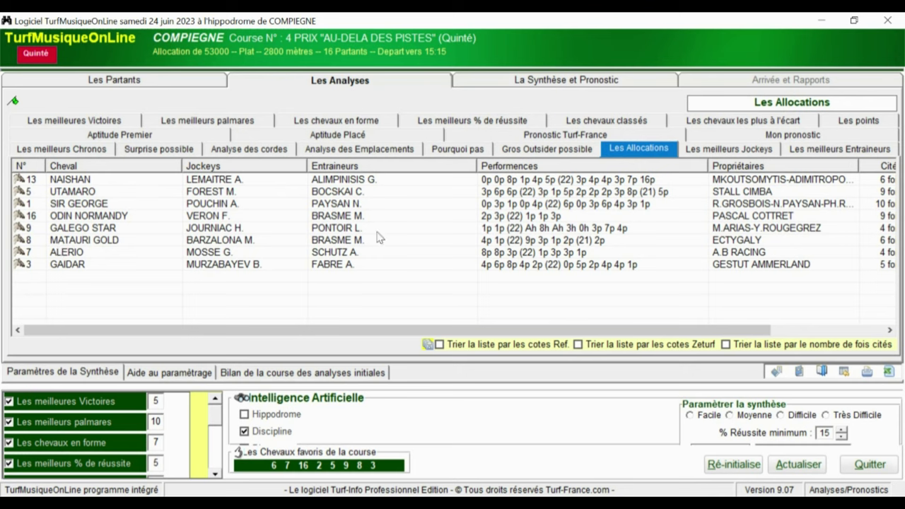
pyautogui.click(767, 149)
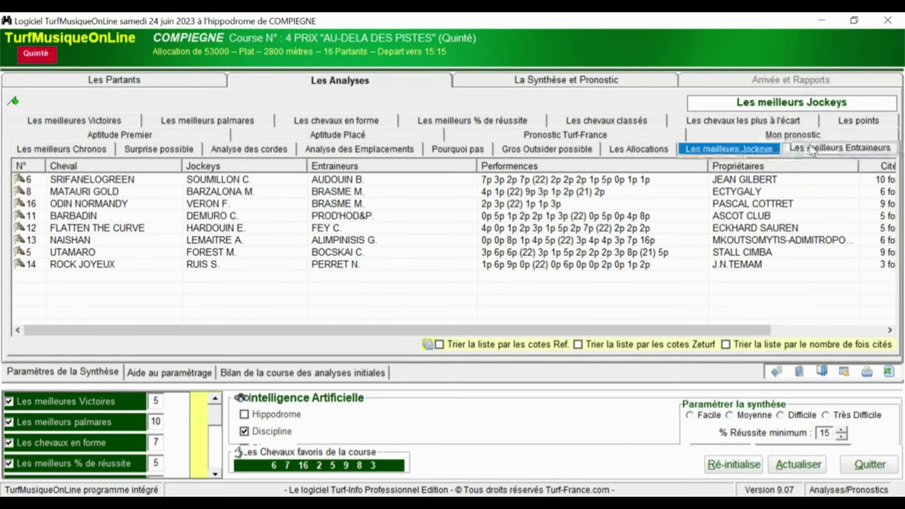
pyautogui.click(810, 149)
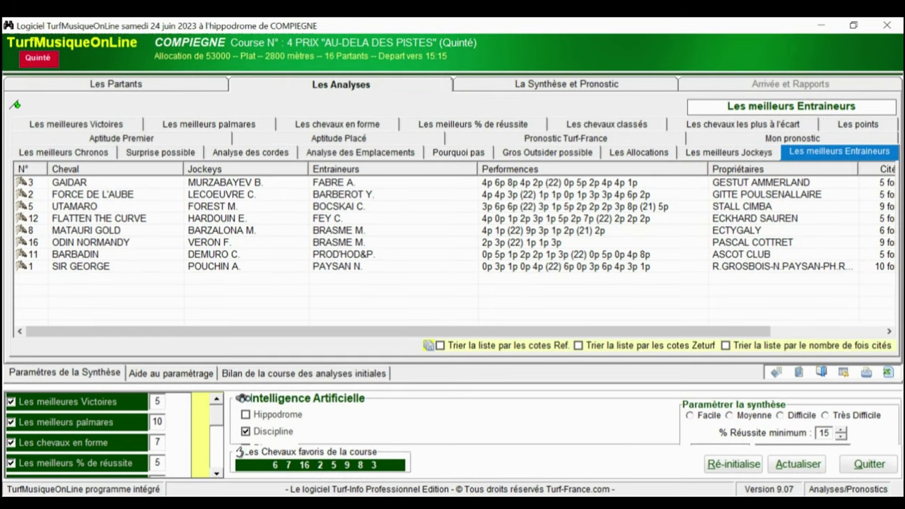
pyautogui.click(792, 138)
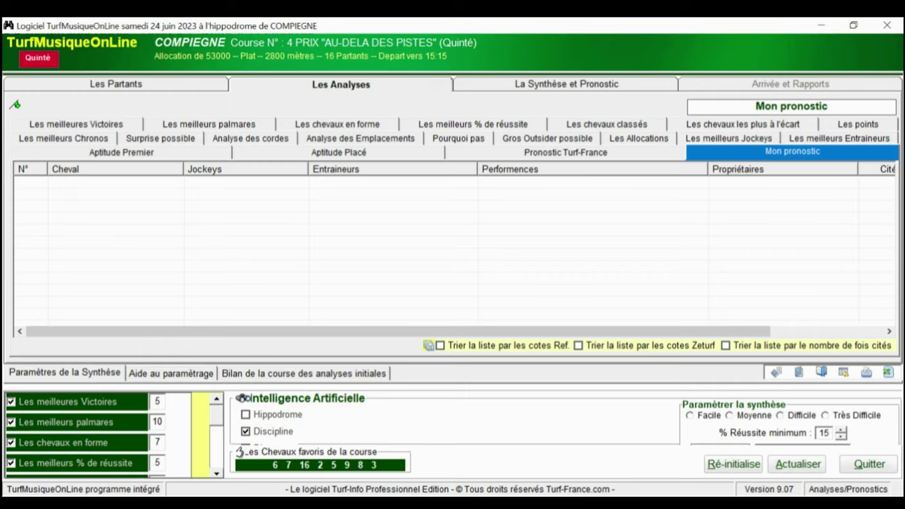
pyautogui.click(858, 124)
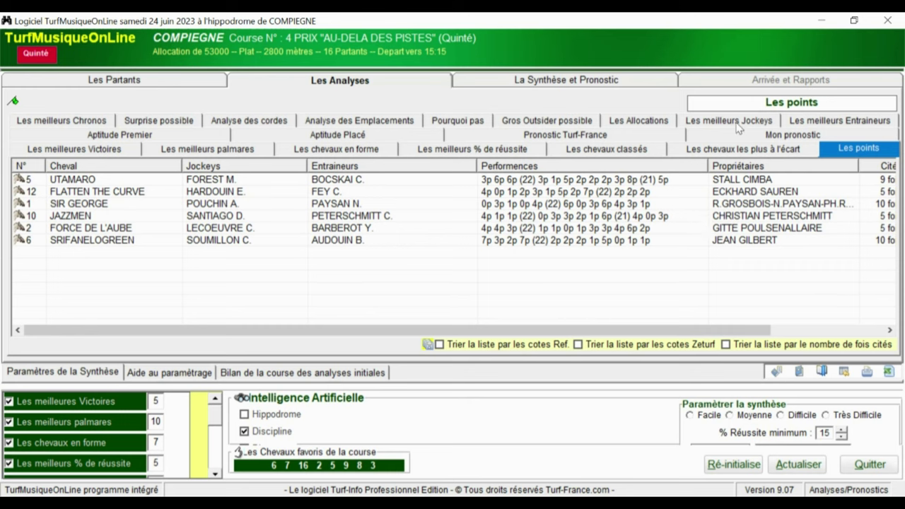
pyautogui.click(712, 122)
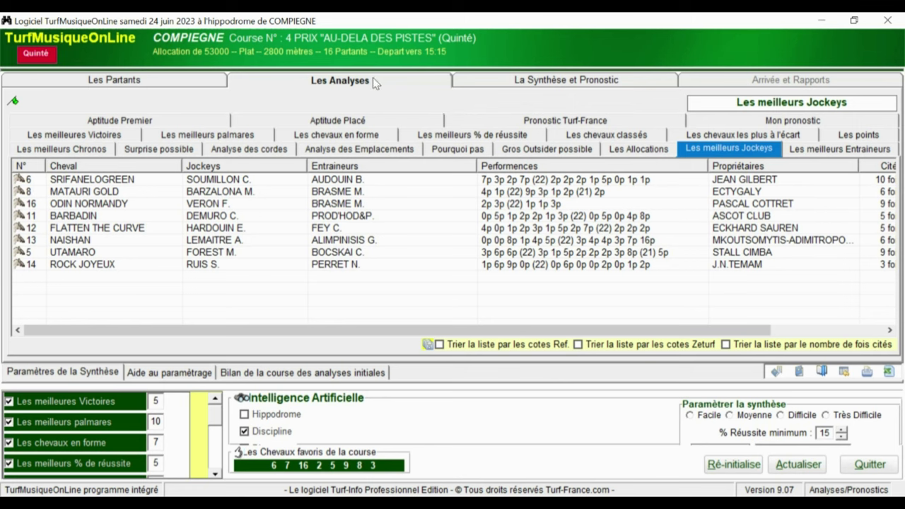
pyautogui.click(527, 84)
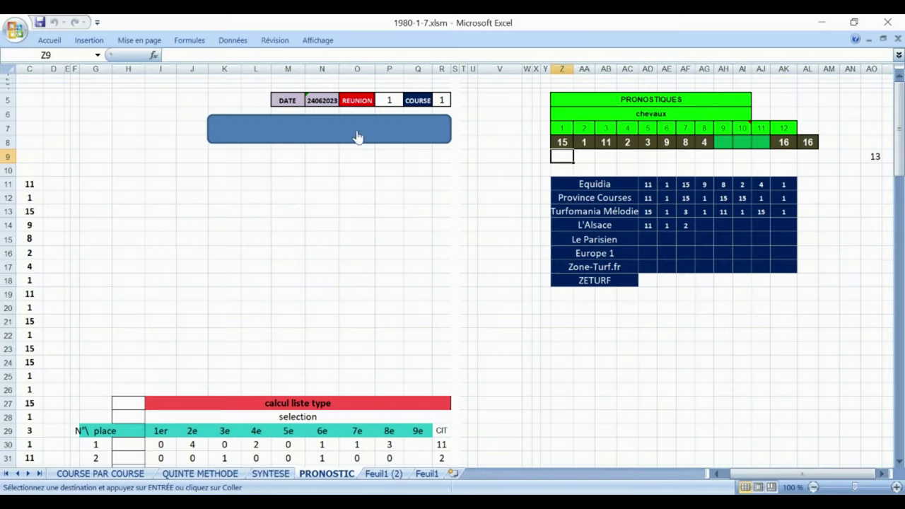
# Switch to Excel and run the PRONOSTIC sheet's update for date 24062023, réunion 1, course 1
pyautogui.click(321, 101)
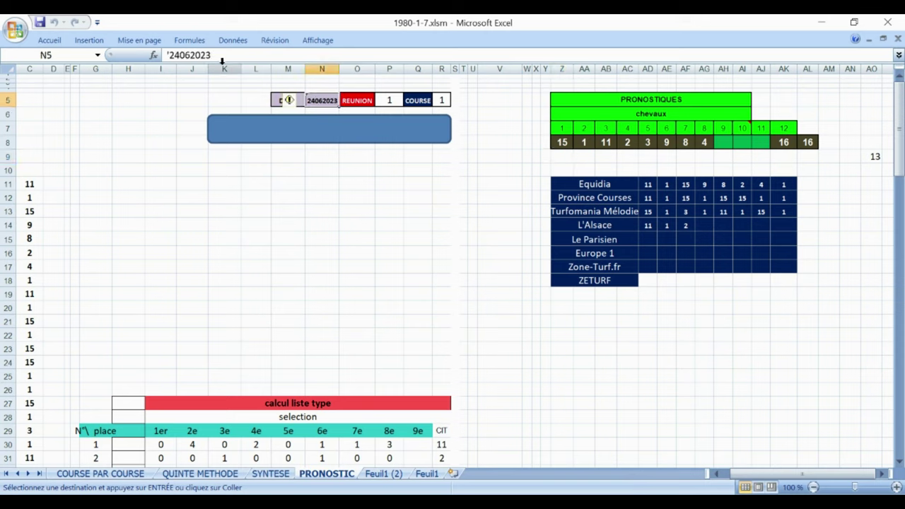
pyautogui.click(367, 128)
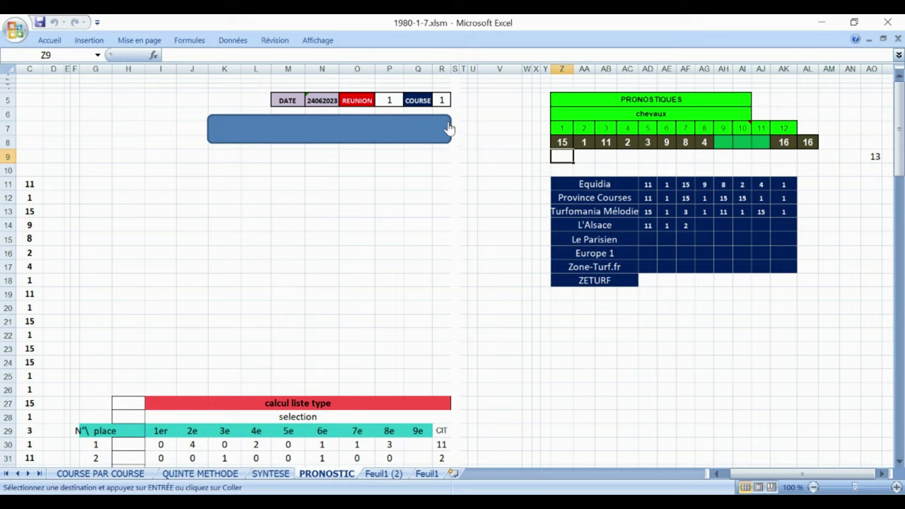
# Set the course number to 2 on the PRONOSTIC sheet and load the forecasts for that race
pyautogui.click(440, 100)
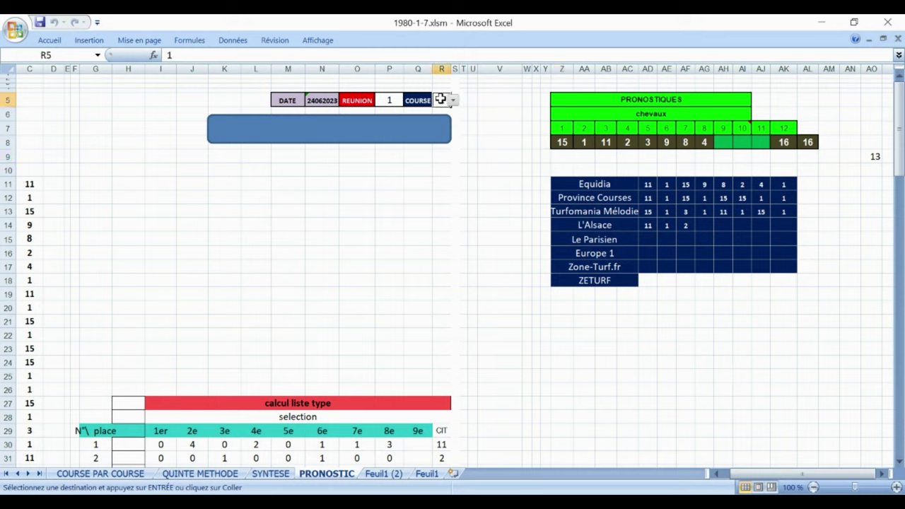
pyautogui.click(454, 101)
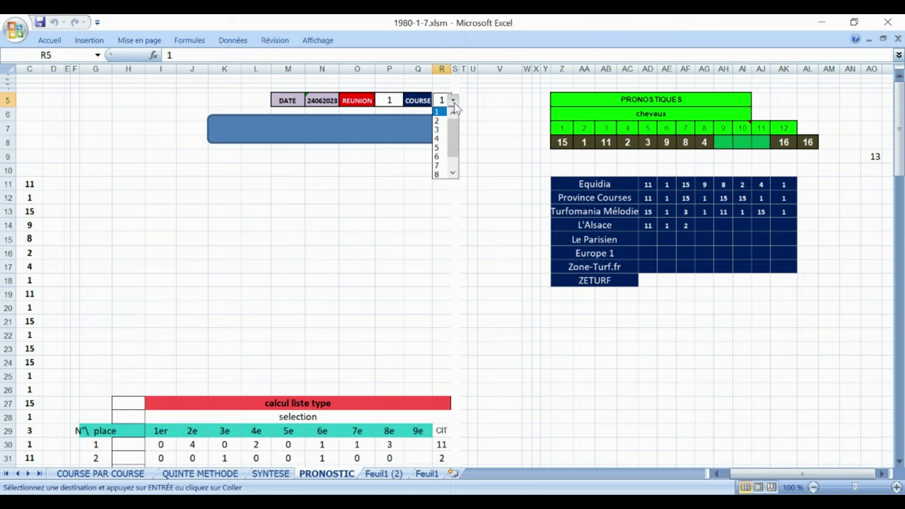
pyautogui.press('Down')
pyautogui.press('Return')
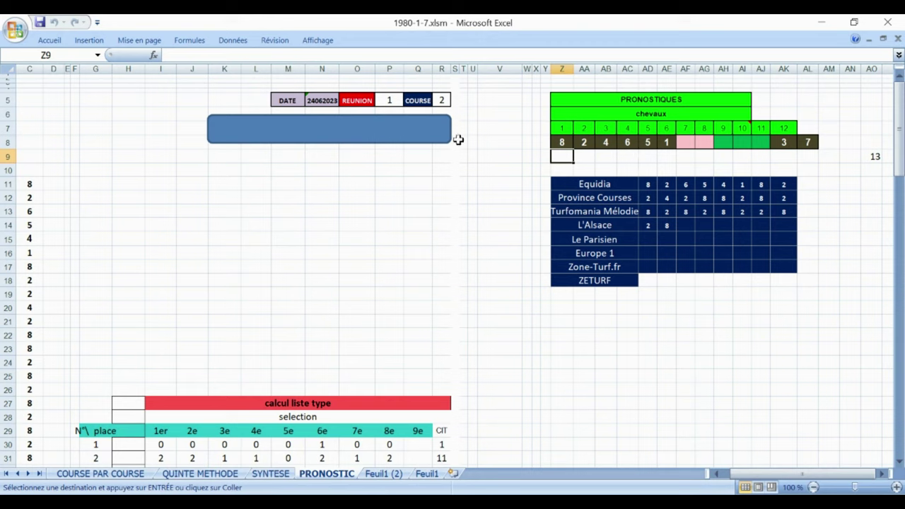
# Set the course number to 3 on the PRONOSTIC sheet and load the forecasts for that race
pyautogui.click(442, 101)
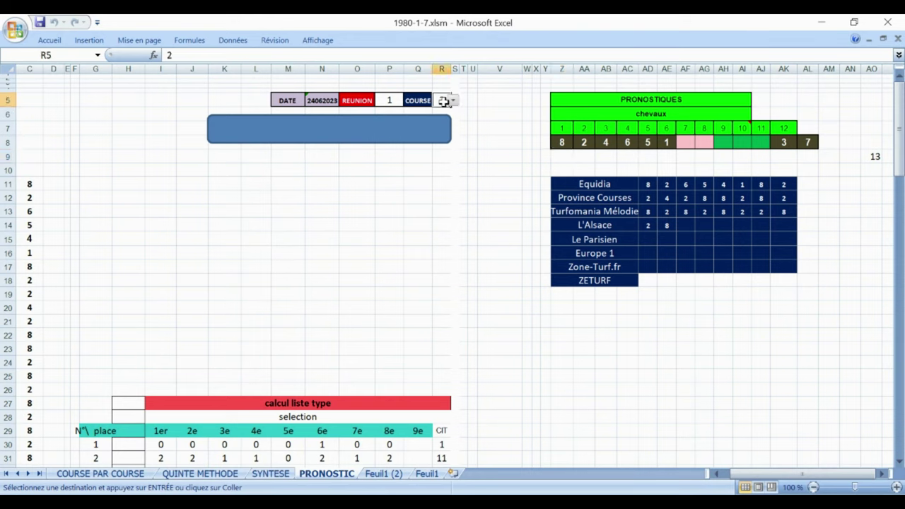
pyautogui.click(453, 102)
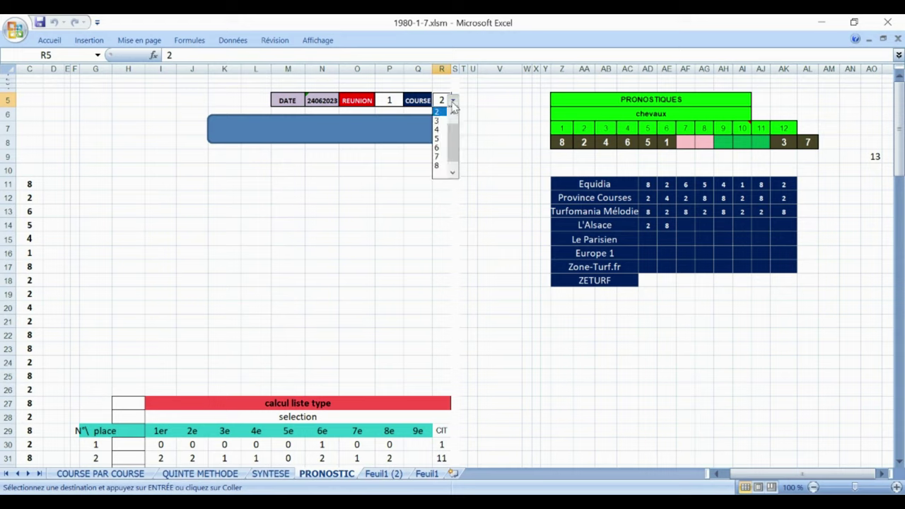
pyautogui.press('Down')
pyautogui.press('Return')
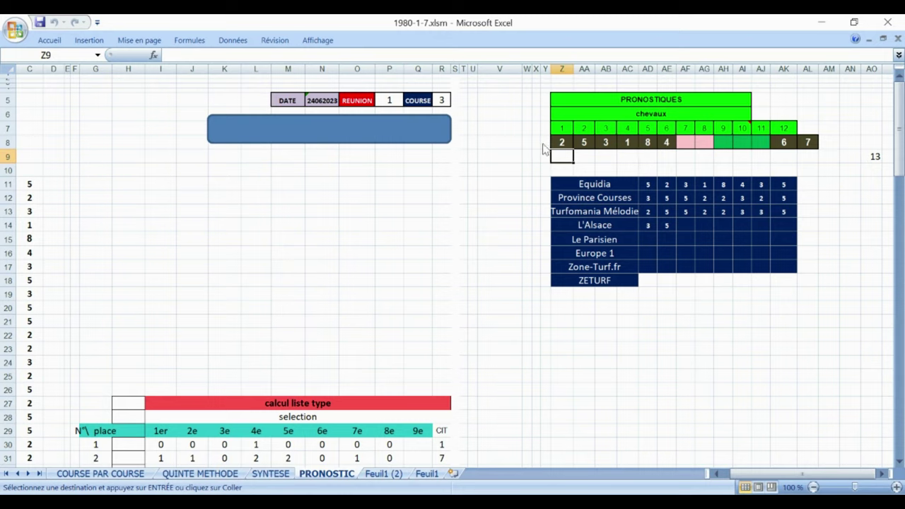
# Set the course number to 4 on the PRONOSTIC sheet and load the Quinté race's forecasts
pyautogui.click(440, 101)
pyautogui.press('Return')
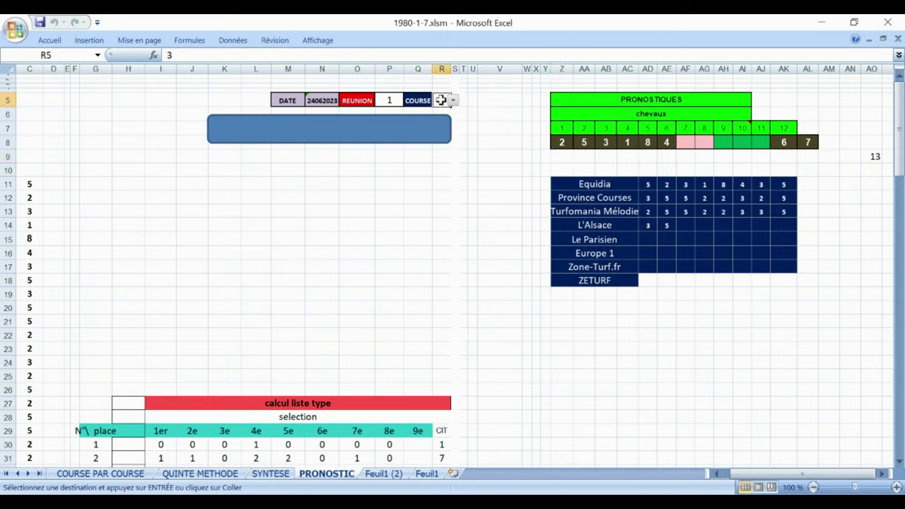
pyautogui.click(453, 103)
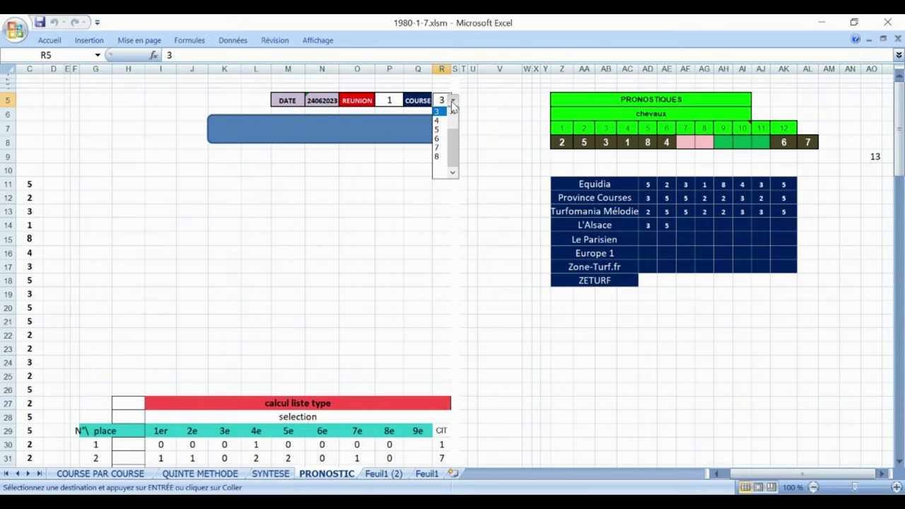
pyautogui.press('Down')
pyautogui.press('Return')
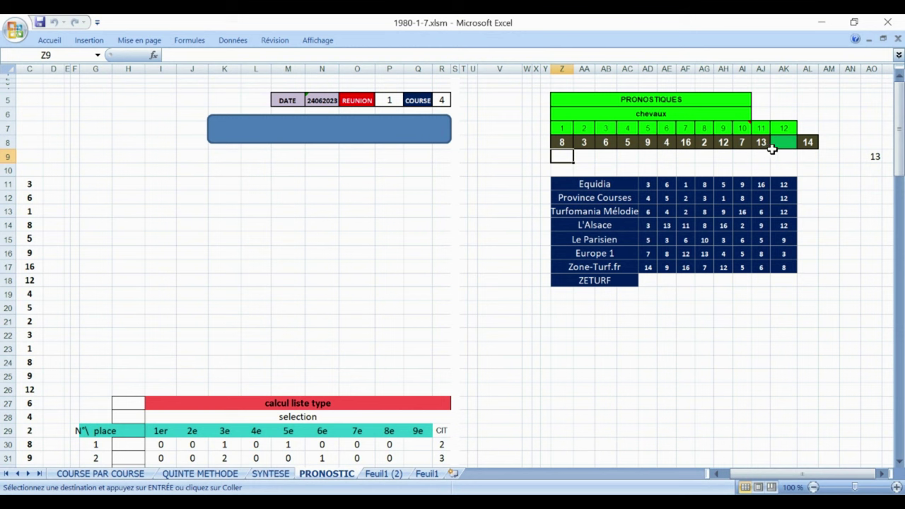
# Review the points table and the list of press sources behind race 4's forecasts on the PRONOSTIC sheet
pyautogui.moveTo(902, 134); pyautogui.dragTo(891, 287)
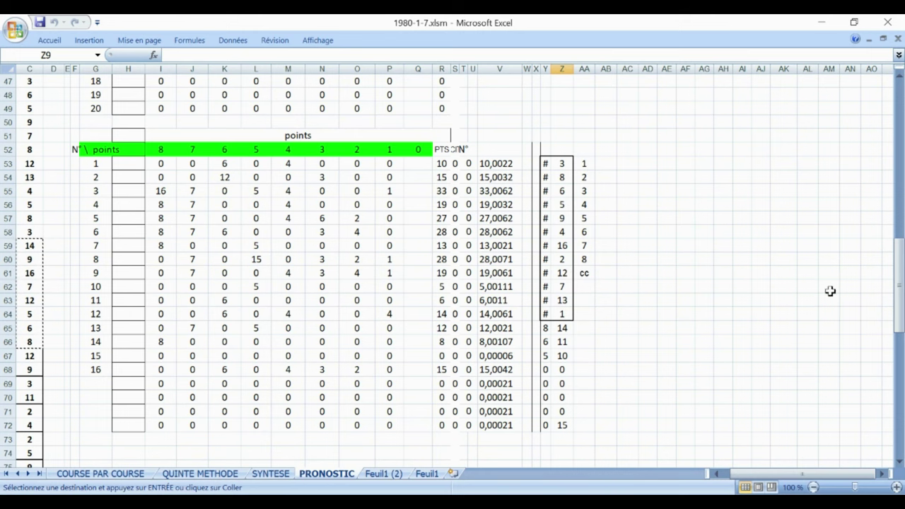
pyautogui.moveTo(902, 297); pyautogui.dragTo(892, 342)
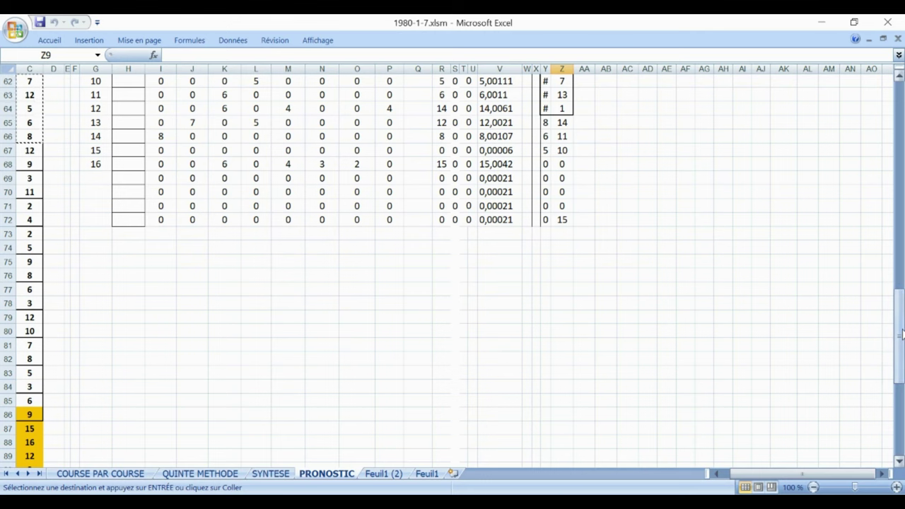
pyautogui.moveTo(901, 331); pyautogui.dragTo(900, 344)
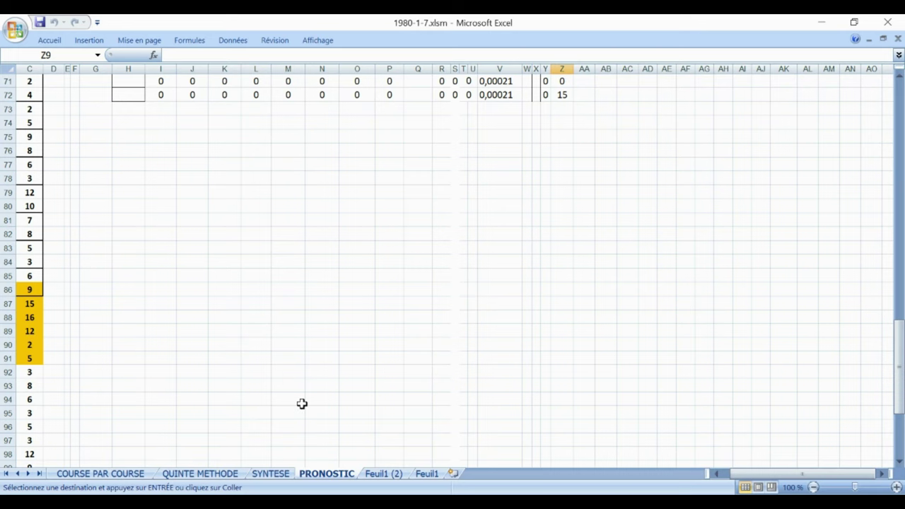
pyautogui.click(715, 474)
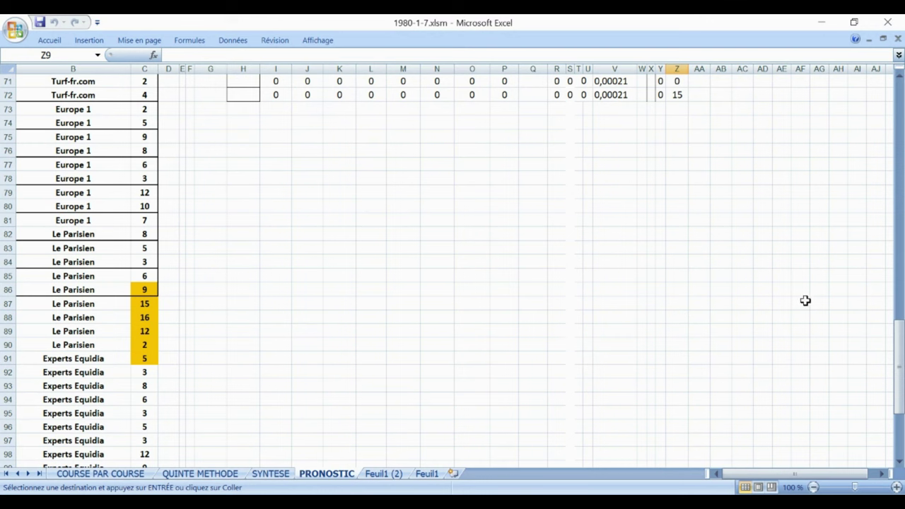
pyautogui.moveTo(898, 374); pyautogui.dragTo(896, 121)
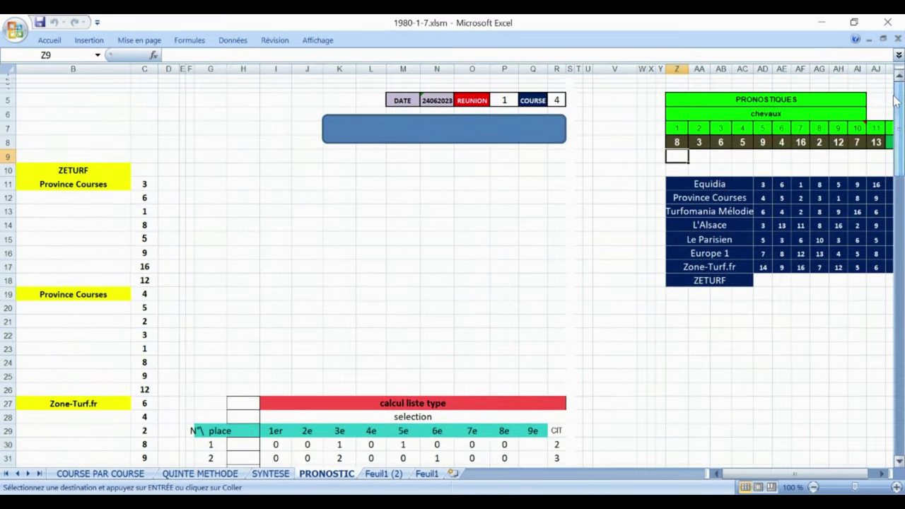
# Set the course number to 5 on the PRONOSTIC sheet and load the forecasts for that race
pyautogui.click(558, 99)
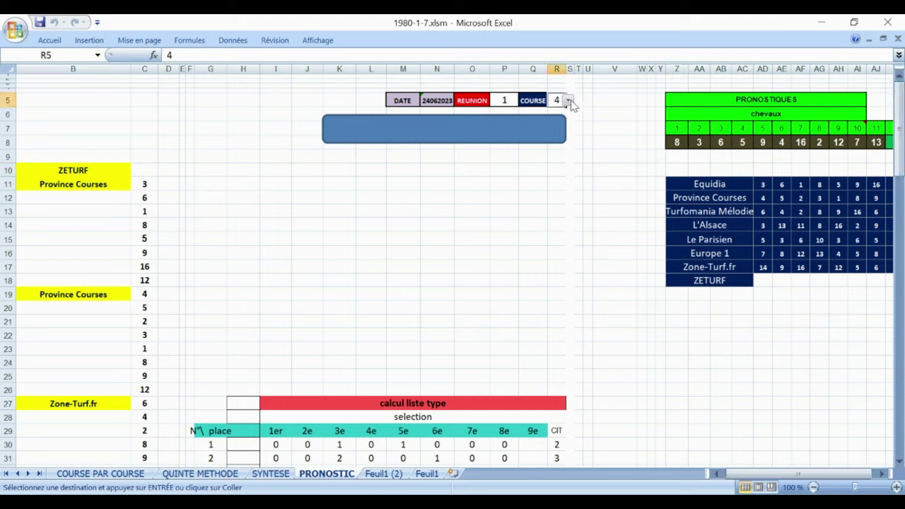
pyautogui.click(568, 101)
pyautogui.press('Down')
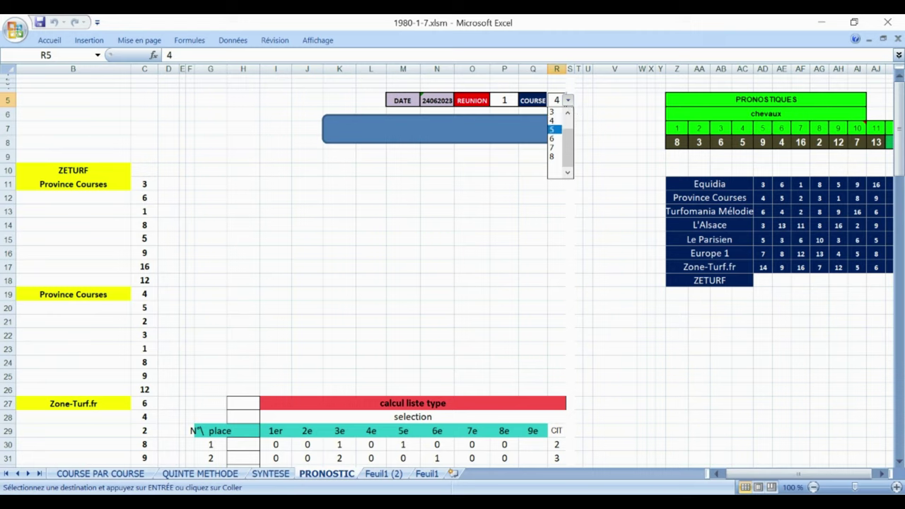
pyautogui.click(555, 130)
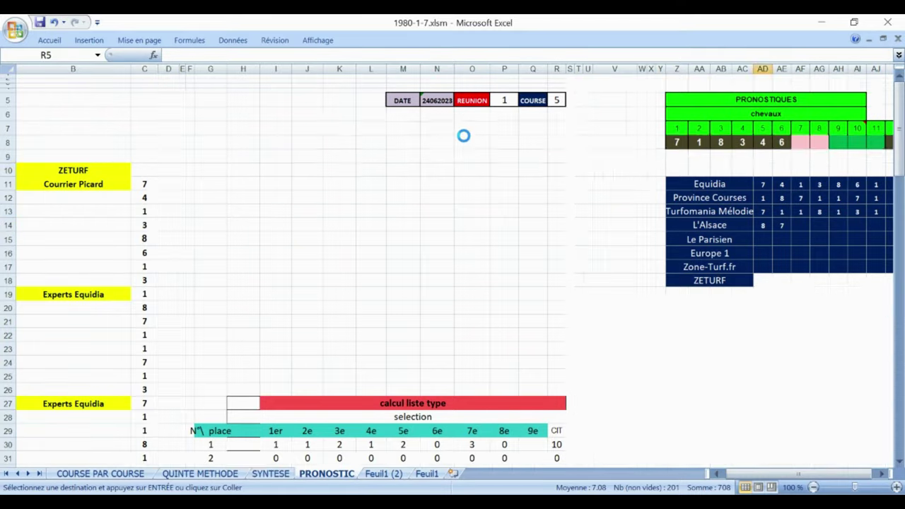
pyautogui.click(884, 474)
pyautogui.click(884, 475)
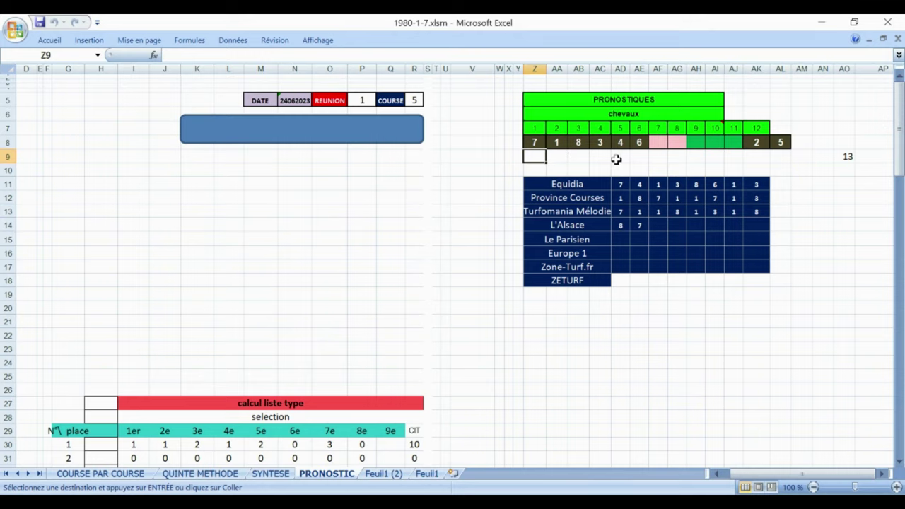
# Set the course number to 6 on the PRONOSTIC sheet and load the forecasts for that race
pyautogui.click(411, 99)
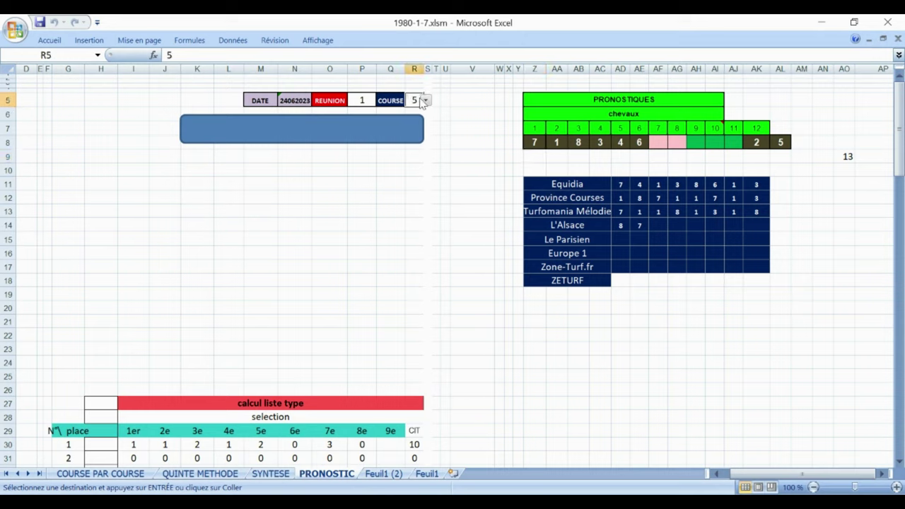
pyautogui.click(425, 101)
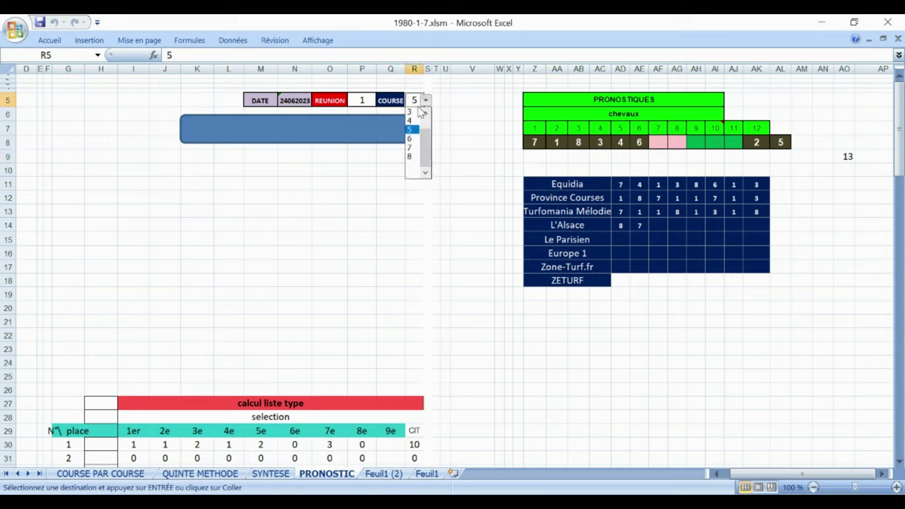
pyautogui.press('Down')
pyautogui.press('Return')
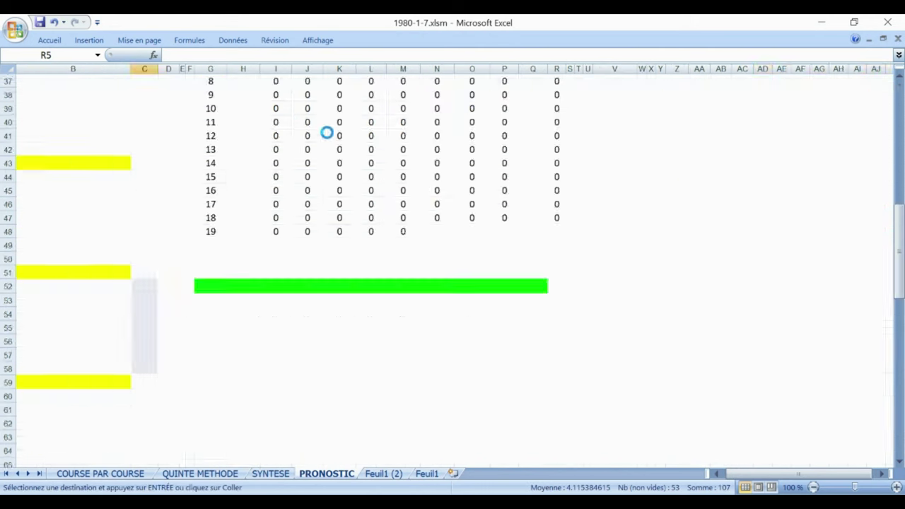
pyautogui.click(881, 474)
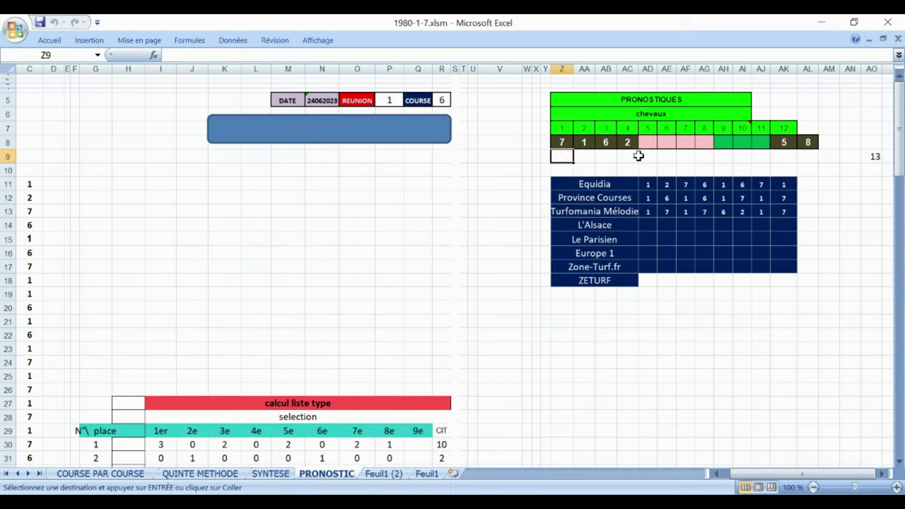
# Set the course number to 7 on the PRONOSTIC sheet and load the forecasts for that race
pyautogui.click(439, 98)
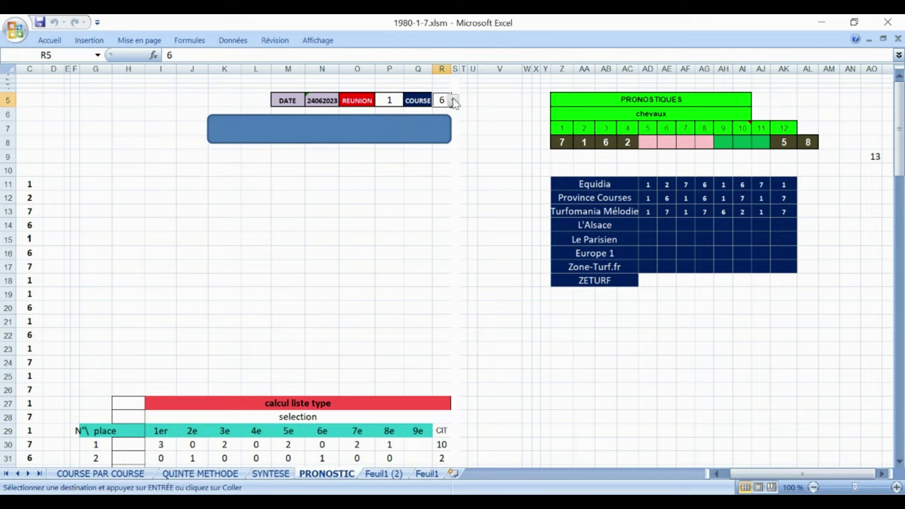
pyautogui.click(454, 101)
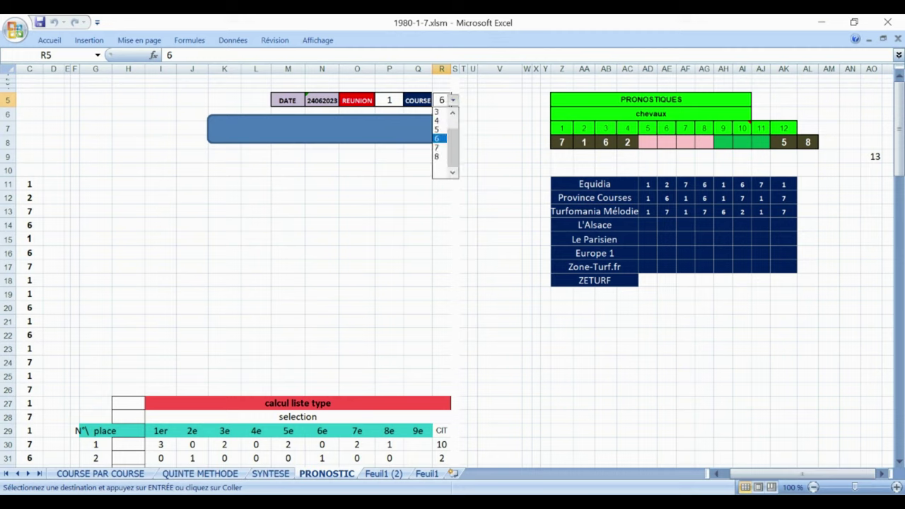
pyautogui.click(439, 147)
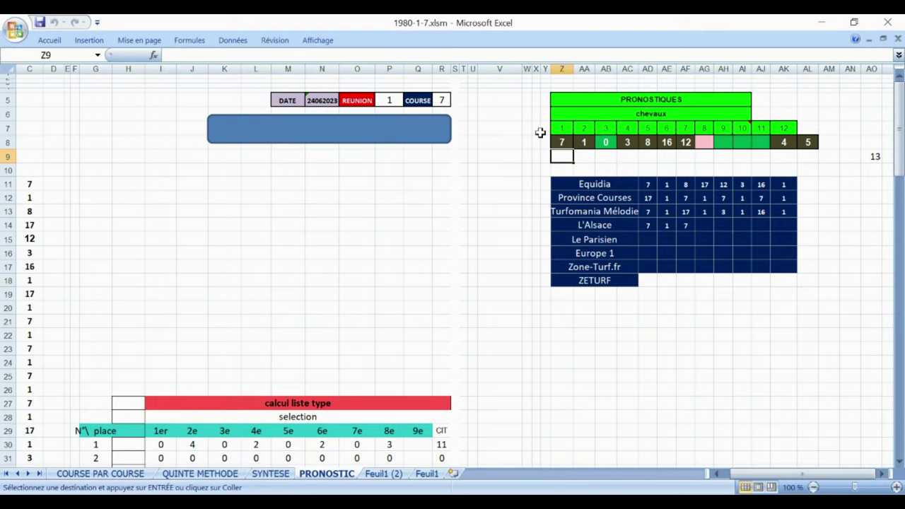
# Set the course number to 8 on the PRONOSTIC sheet, keeping réunion 1 and date 24062023
pyautogui.click(444, 101)
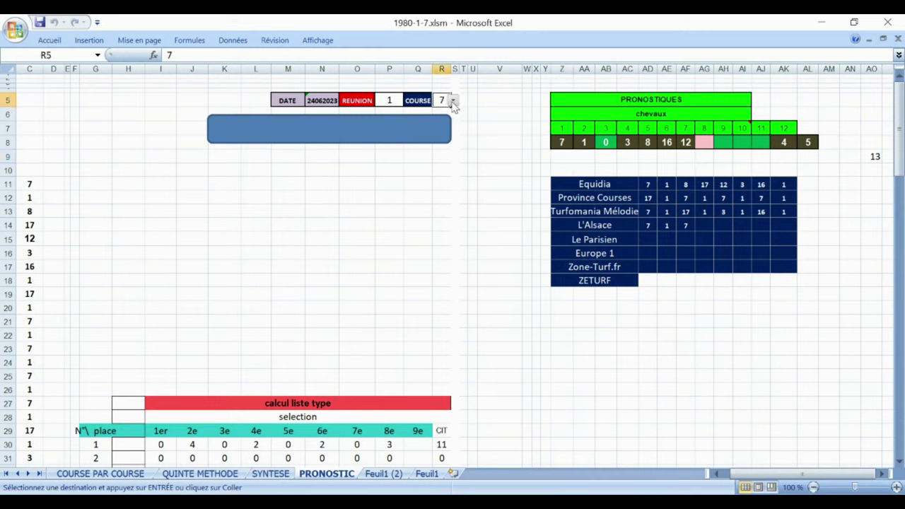
pyautogui.click(453, 101)
pyautogui.press('Down')
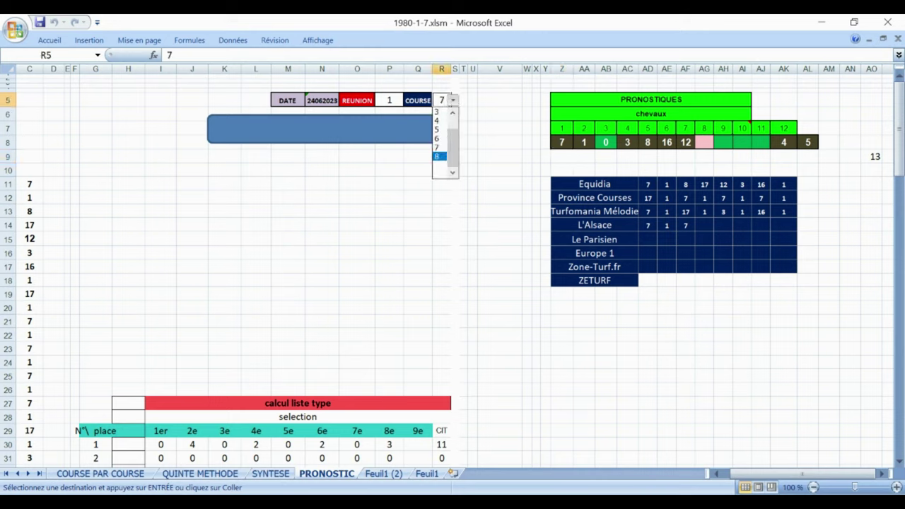
pyautogui.click(438, 157)
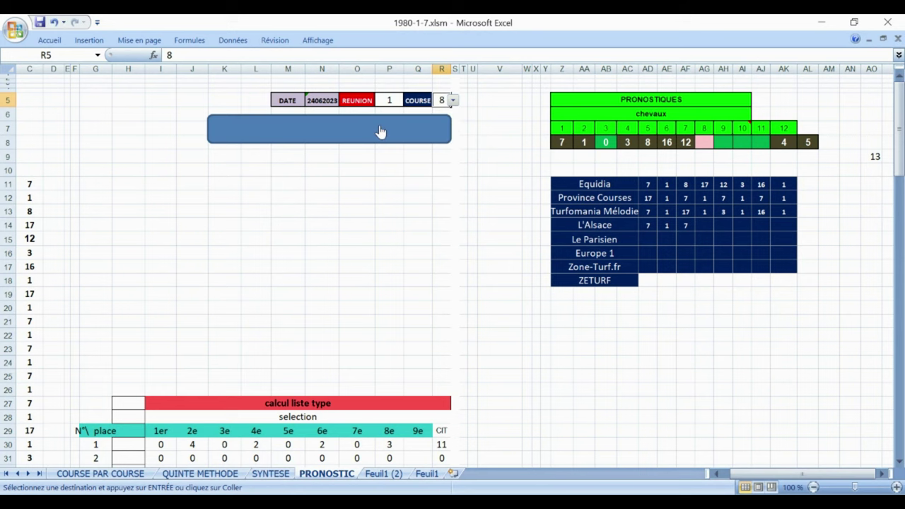
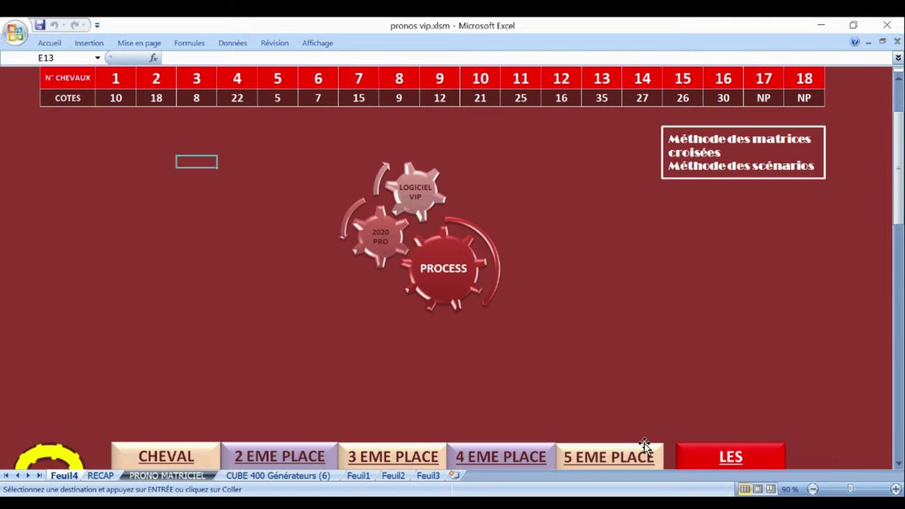
# Open the PRONO MATRICIEL sheet of pronos vip.xlsm and review the VIP 2020 PRO forecast and the Quinté+ matrix scenarios
pyautogui.click(178, 478)
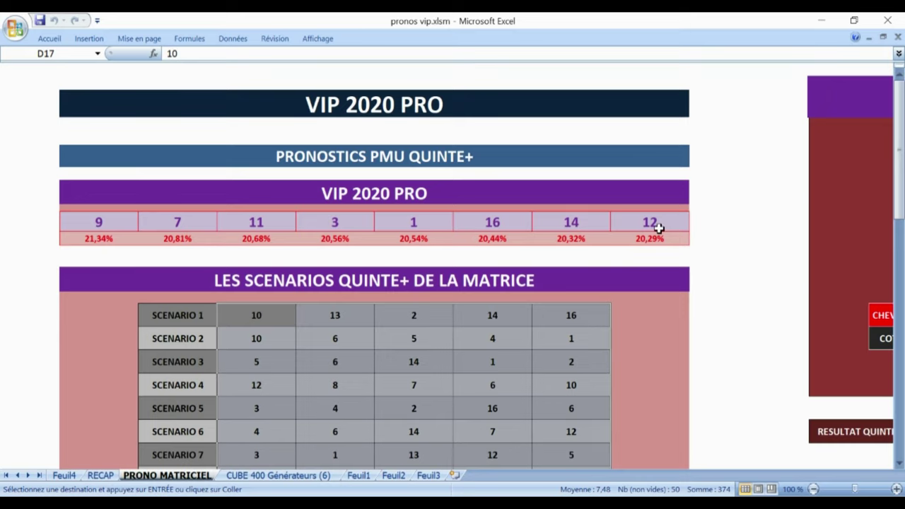
pyautogui.moveTo(900, 177); pyautogui.dragTo(889, 230)
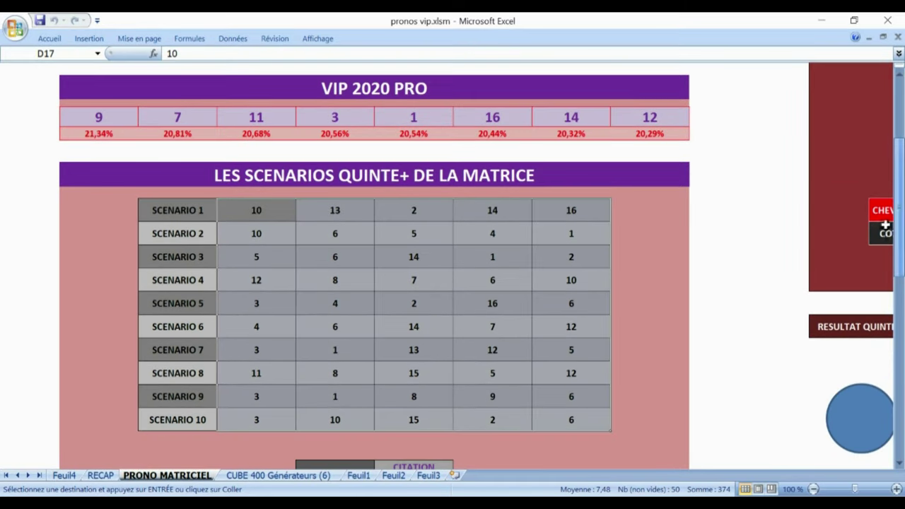